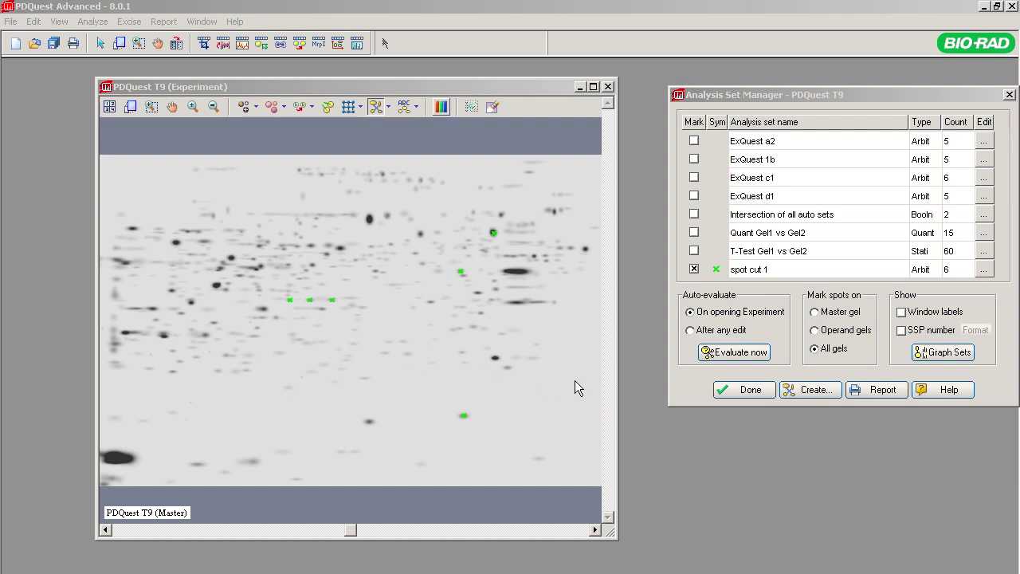
Step: Finish marking 'spot cut 1' on all gels and close the Analysis Set Manager
{"action": "left_click", "coordinate": [730, 390]}
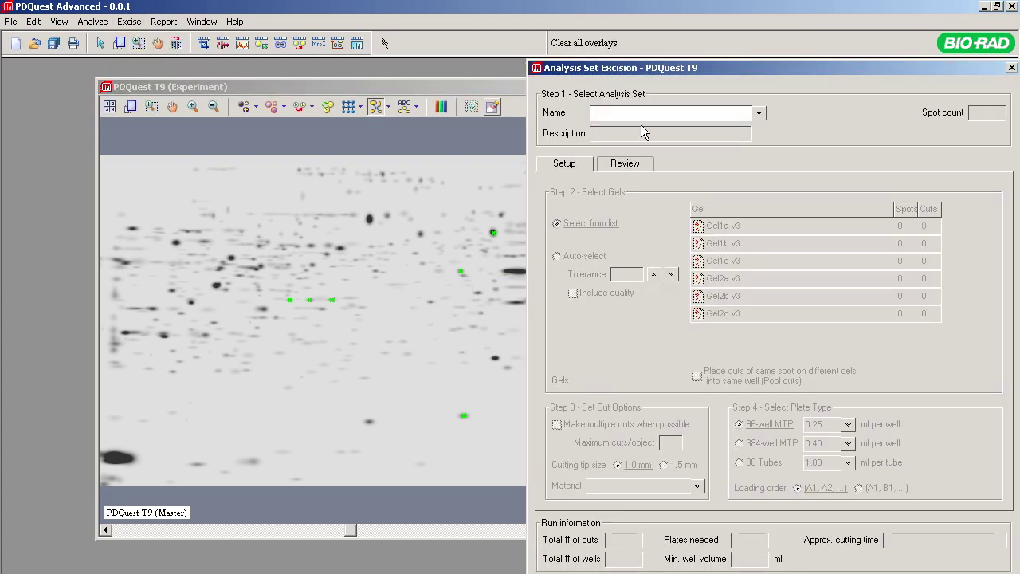
Step: Choose 'spot cut 1' from the Name list in Analysis Set Excision
{"action": "left_click", "coordinate": [757, 113]}
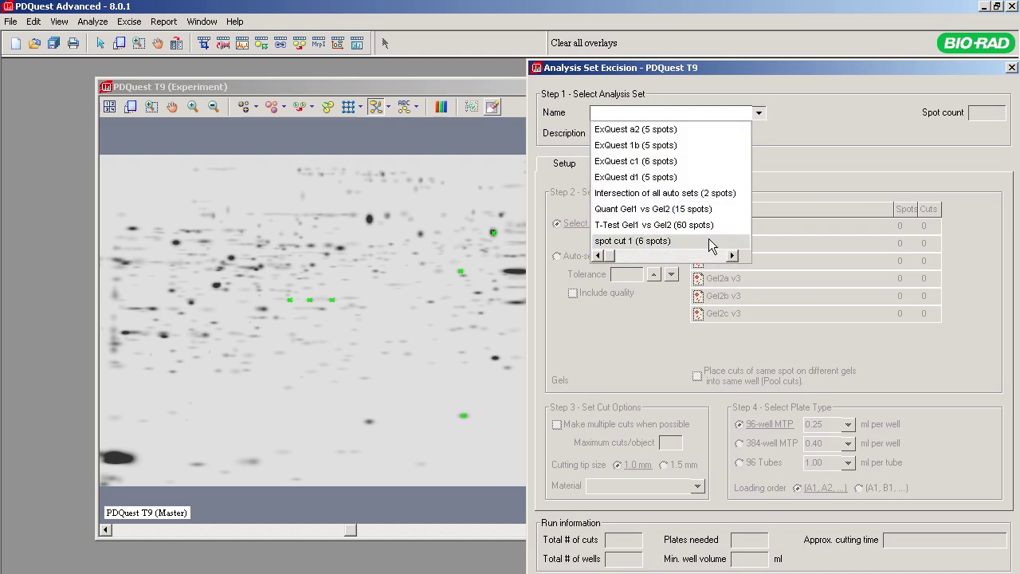
{"action": "left_click", "coordinate": [708, 240]}
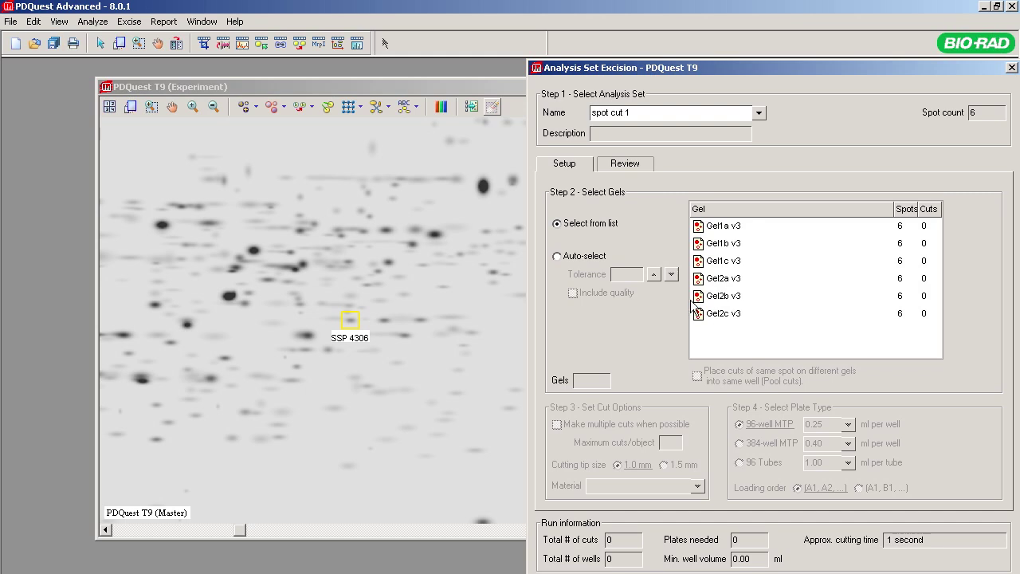
Step: Auto-select gels (tolerance 2.00), using Free gel material and 0.25 ml per well
{"action": "left_click", "coordinate": [558, 256]}
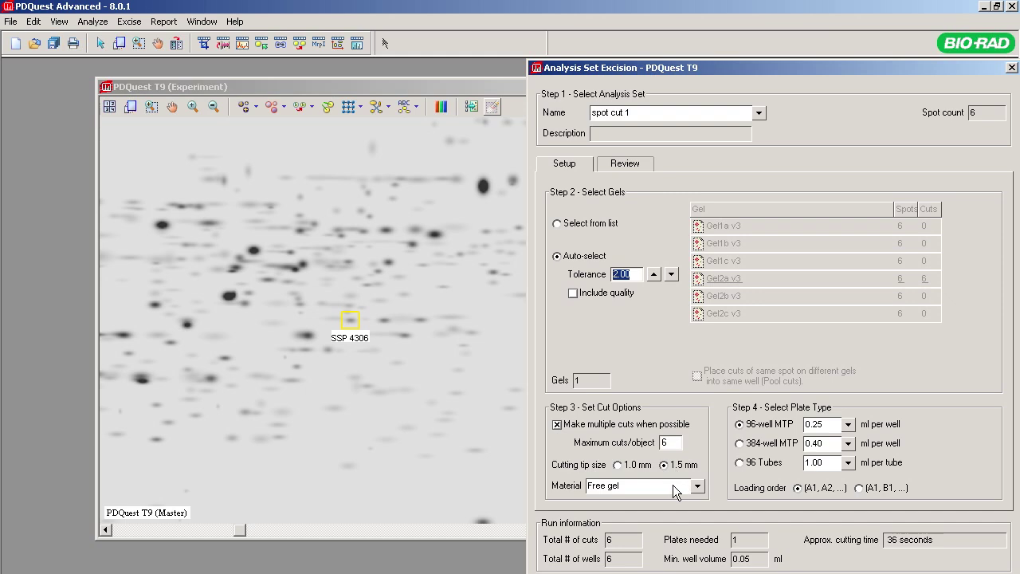
{"action": "left_click", "coordinate": [697, 491]}
{"action": "left_click", "coordinate": [659, 502]}
{"action": "left_click", "coordinate": [849, 425]}
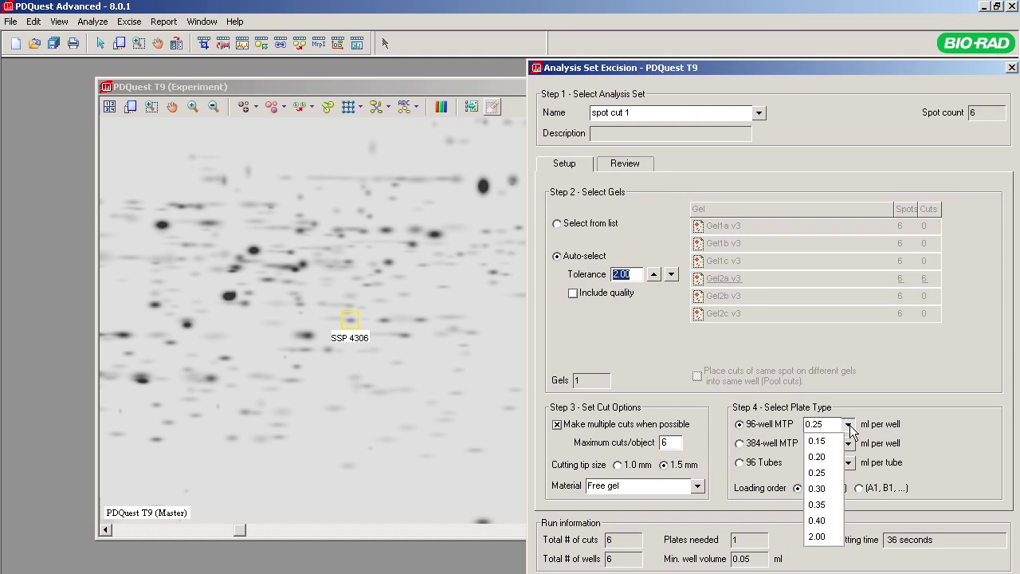
{"action": "left_click", "coordinate": [829, 473]}
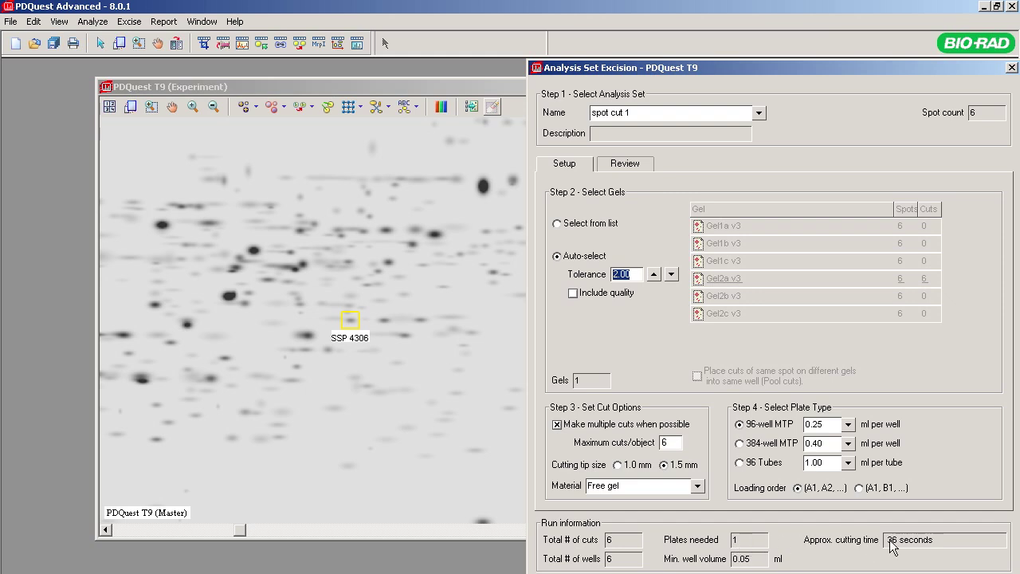
Step: Review the per-gel spot quantities and proceed to plate selection
{"action": "left_click", "coordinate": [630, 166]}
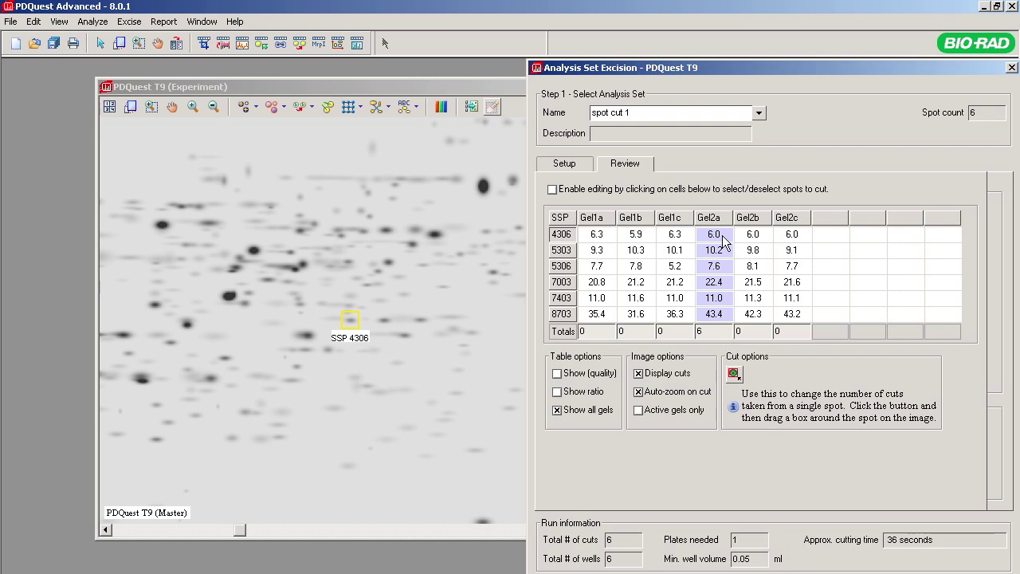
{"action": "left_click_drag", "start_coordinate": [752, 66], "coordinate": [684, 13]}
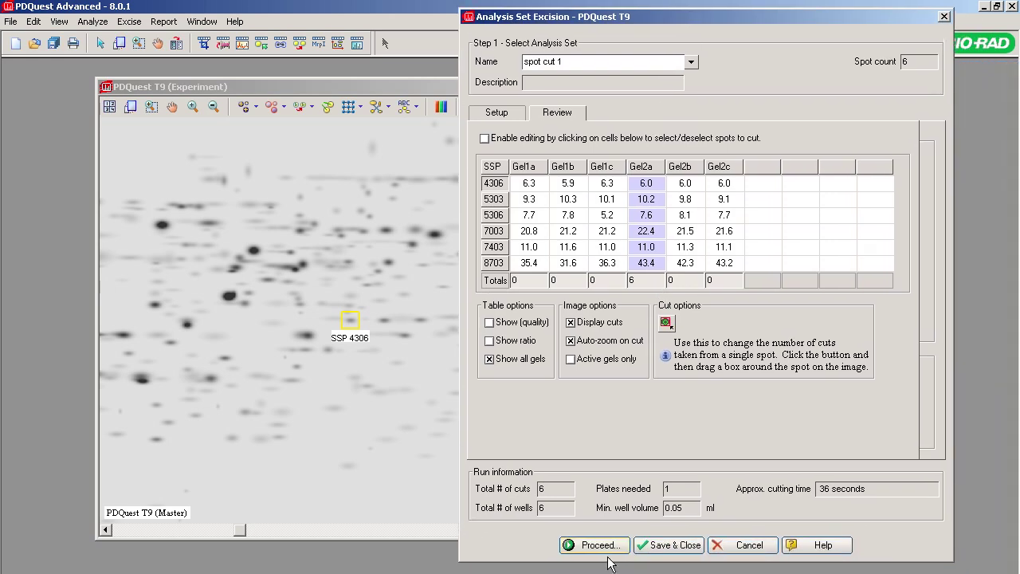
{"action": "left_click", "coordinate": [600, 546]}
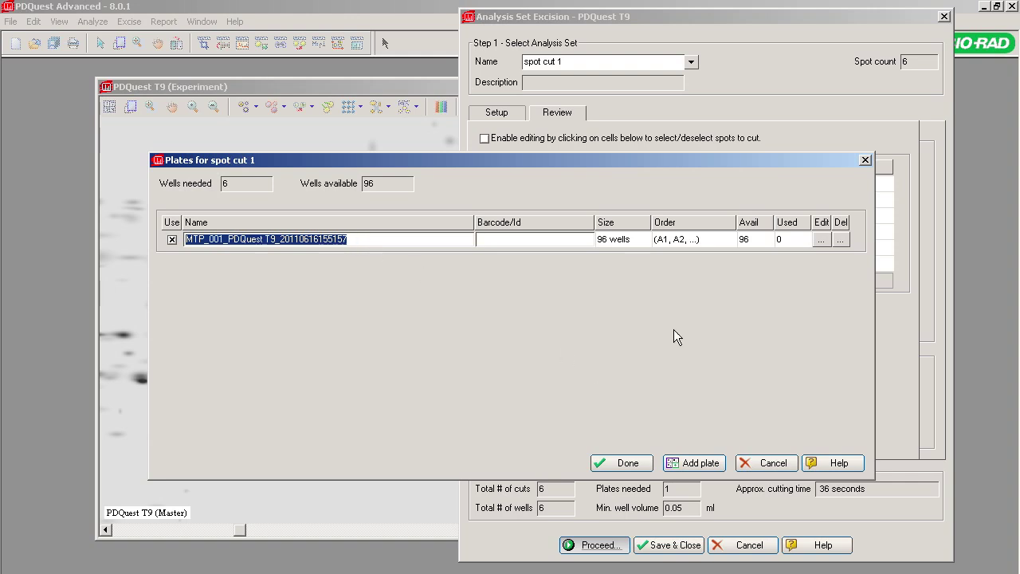
Step: Reserve wells H01–H06 as empty on the 96-well plate and accept the plate
{"action": "left_click", "coordinate": [821, 240]}
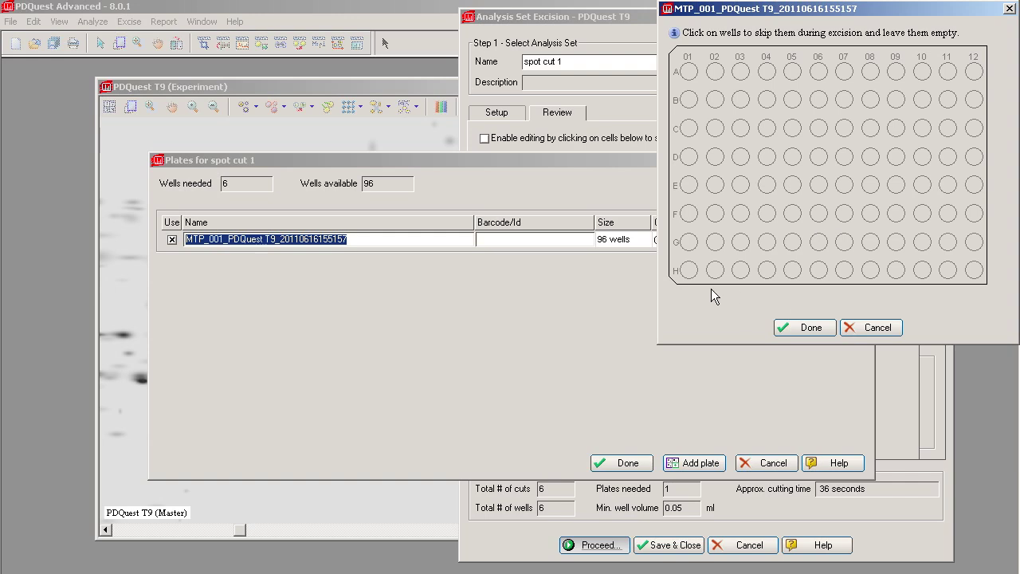
{"action": "left_click", "coordinate": [689, 271]}
{"action": "left_click", "coordinate": [715, 271]}
{"action": "left_click", "coordinate": [741, 271]}
{"action": "left_click", "coordinate": [767, 271]}
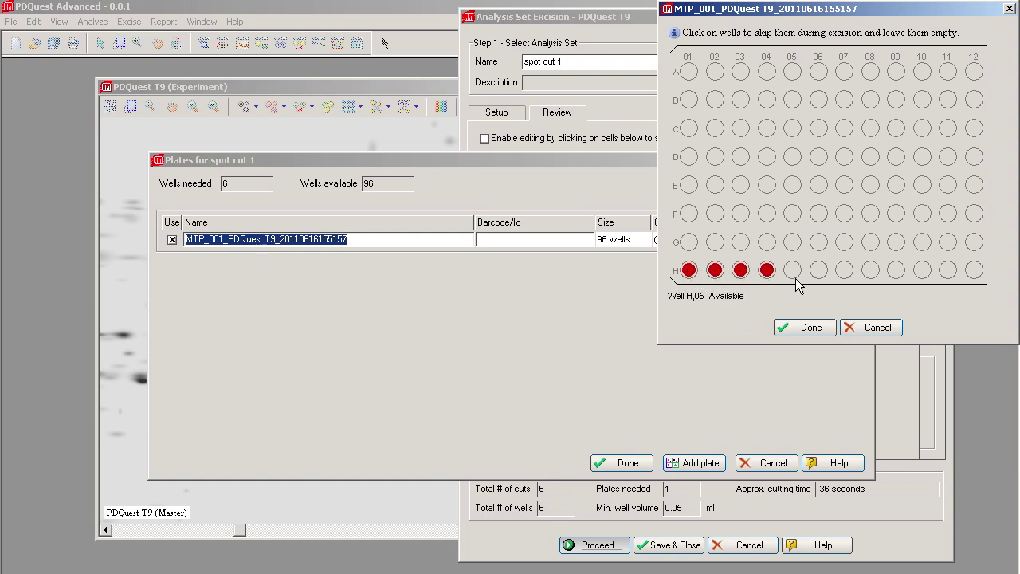
{"action": "left_click", "coordinate": [793, 271]}
{"action": "left_click", "coordinate": [818, 271]}
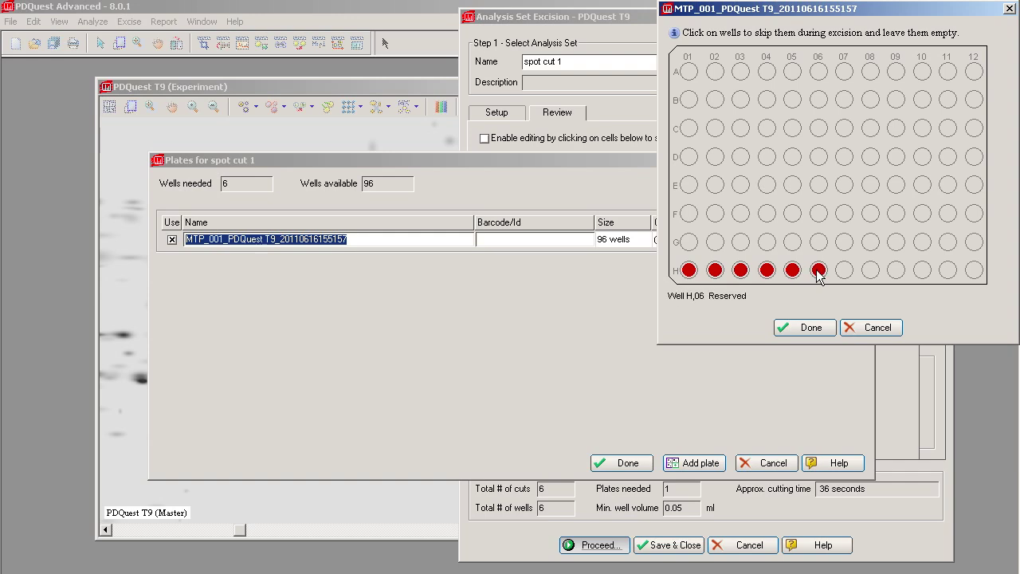
{"action": "left_click", "coordinate": [810, 328]}
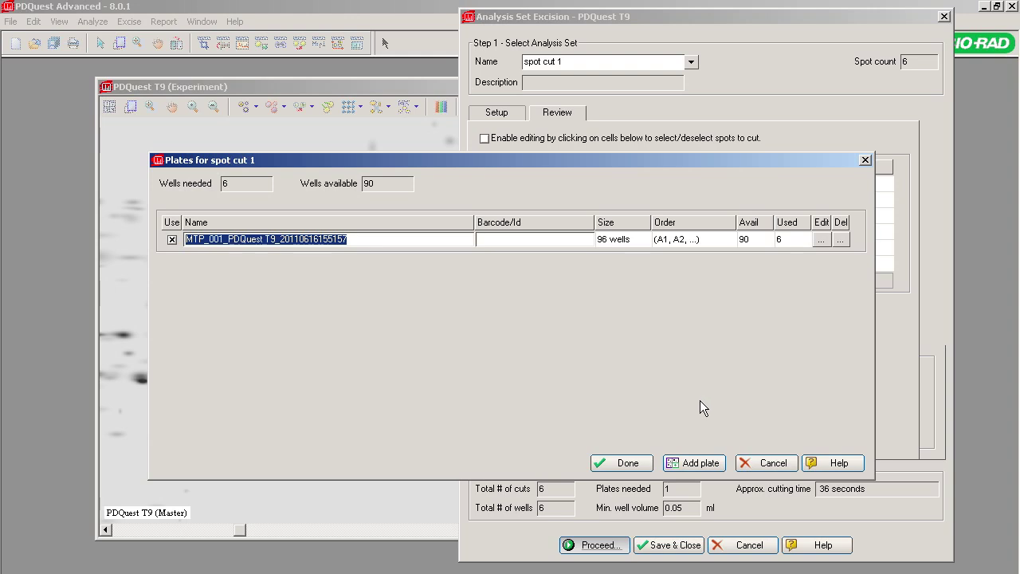
{"action": "left_click", "coordinate": [643, 463]}
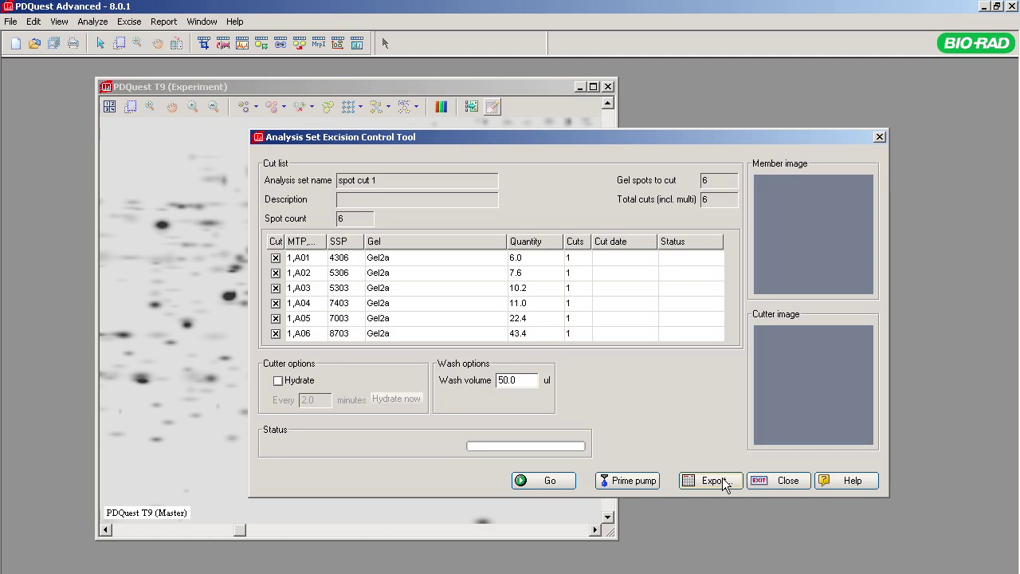
Step: Start the cutting run for the six Gel2a spots in the Excision Control Tool
{"action": "left_click", "coordinate": [559, 483]}
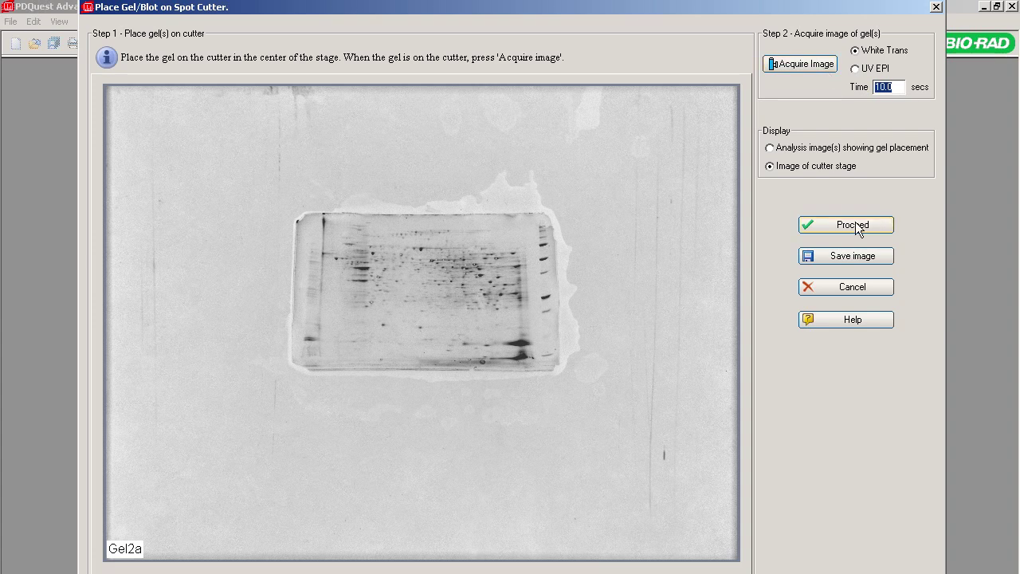
Step: Move on to image alignment and flip the cutter camera image horizontally
{"action": "left_click", "coordinate": [855, 223]}
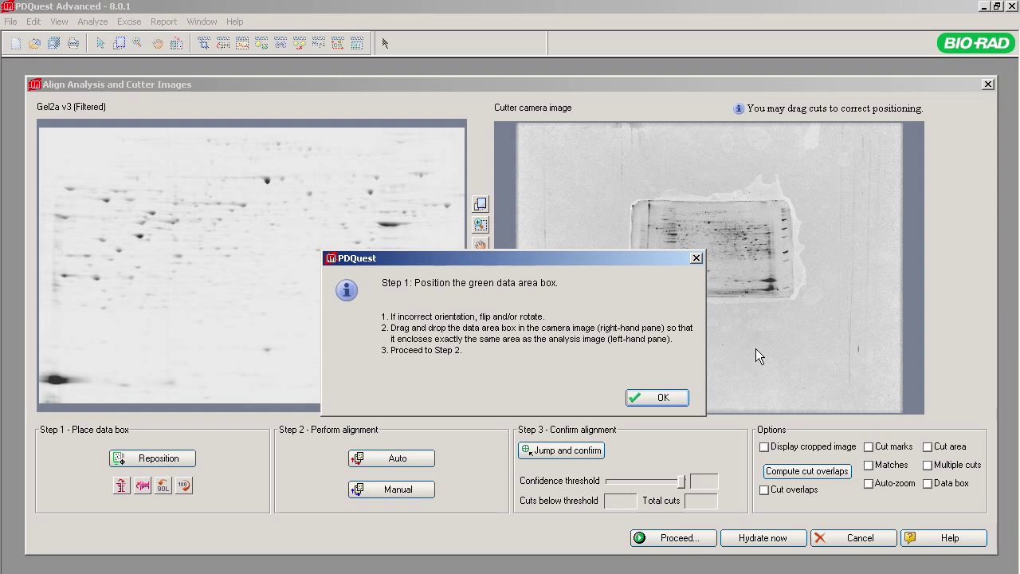
{"action": "left_click", "coordinate": [667, 396]}
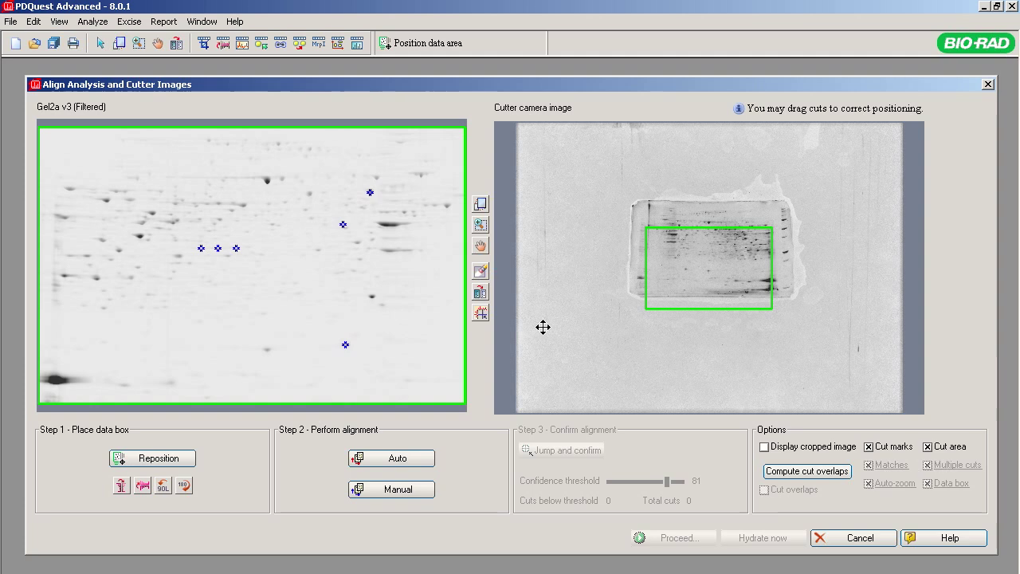
{"action": "left_click", "coordinate": [121, 486]}
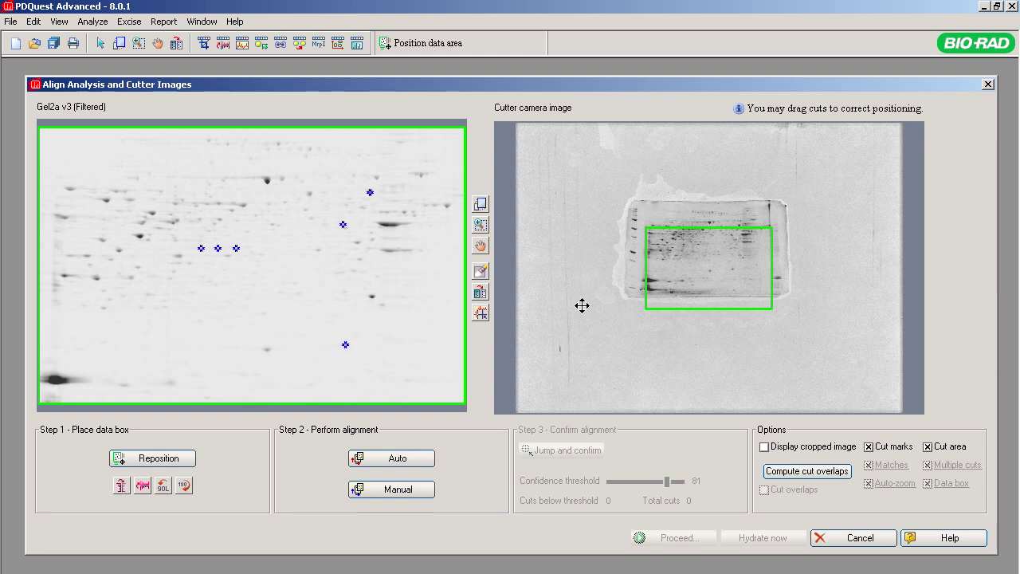
Step: Shift the data area box up-left over the gel and run automatic alignment
{"action": "left_click", "coordinate": [725, 225]}
{"action": "left_click_drag", "start_coordinate": [724, 224], "coordinate": [718, 203]}
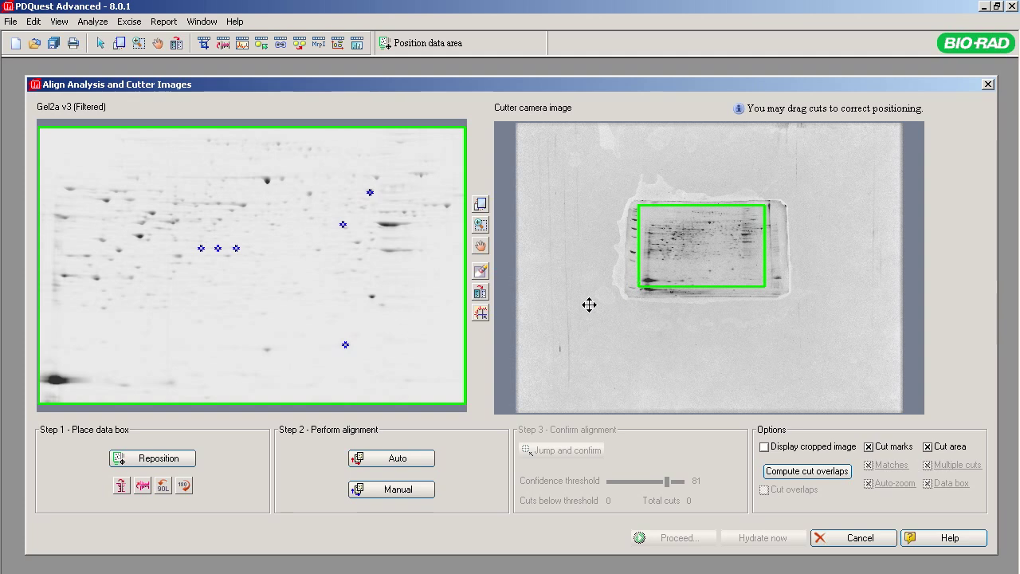
{"action": "left_click", "coordinate": [398, 461]}
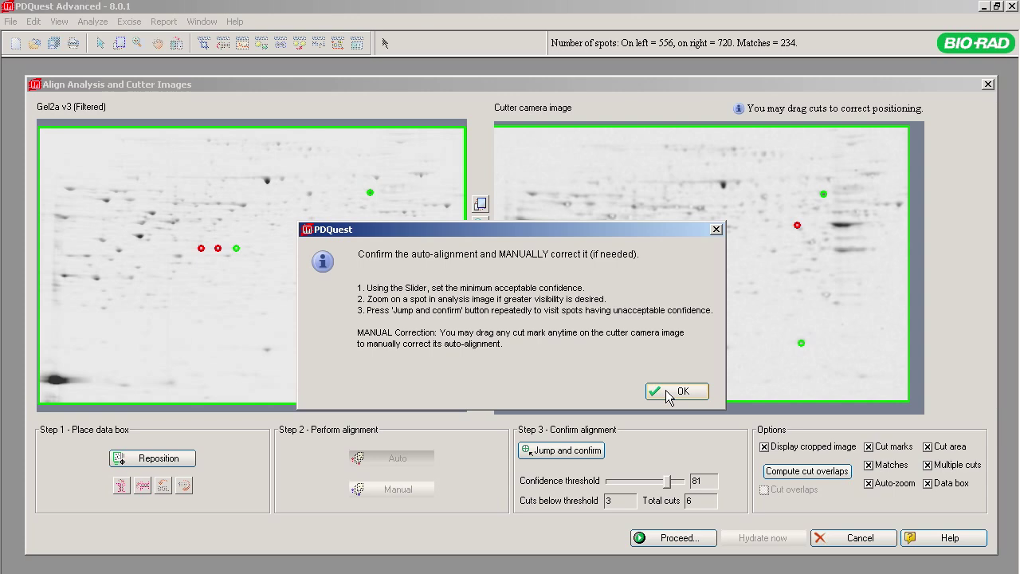
Step: Raise the confidence threshold to 100 and discard the alignment to reposition the data box
{"action": "left_click", "coordinate": [667, 392]}
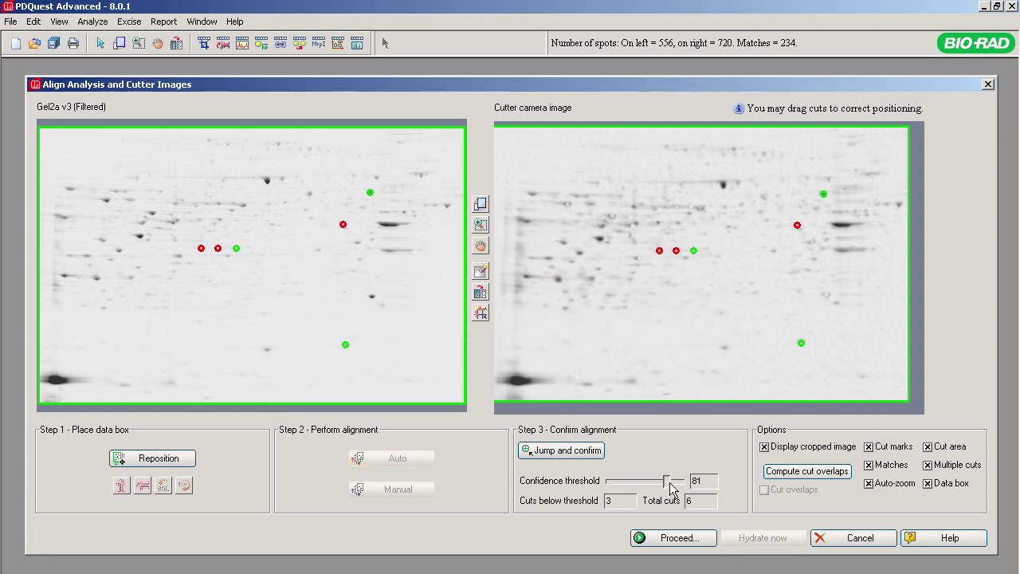
{"action": "left_click_drag", "start_coordinate": [667, 487], "coordinate": [683, 487]}
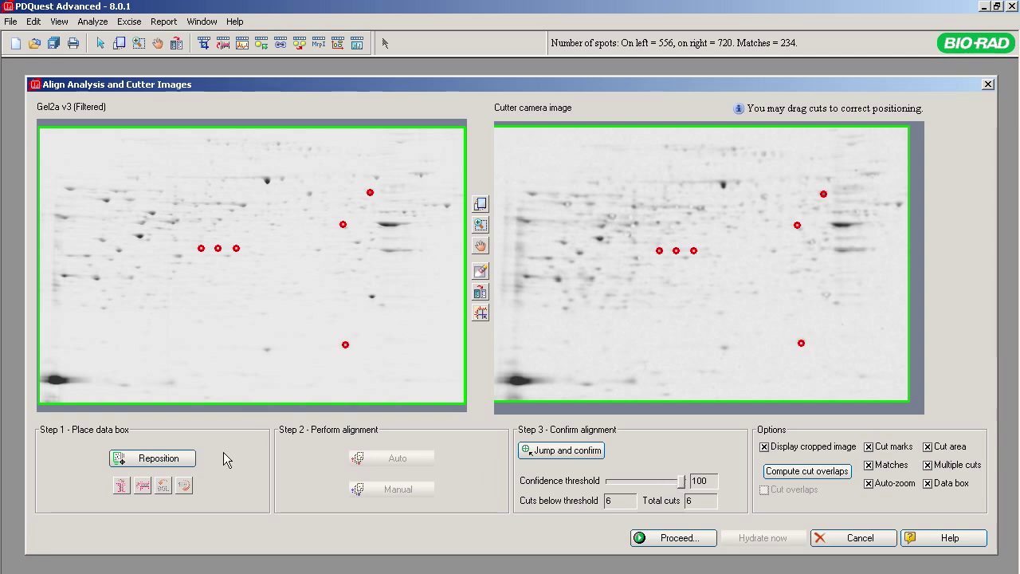
{"action": "left_click", "coordinate": [181, 460]}
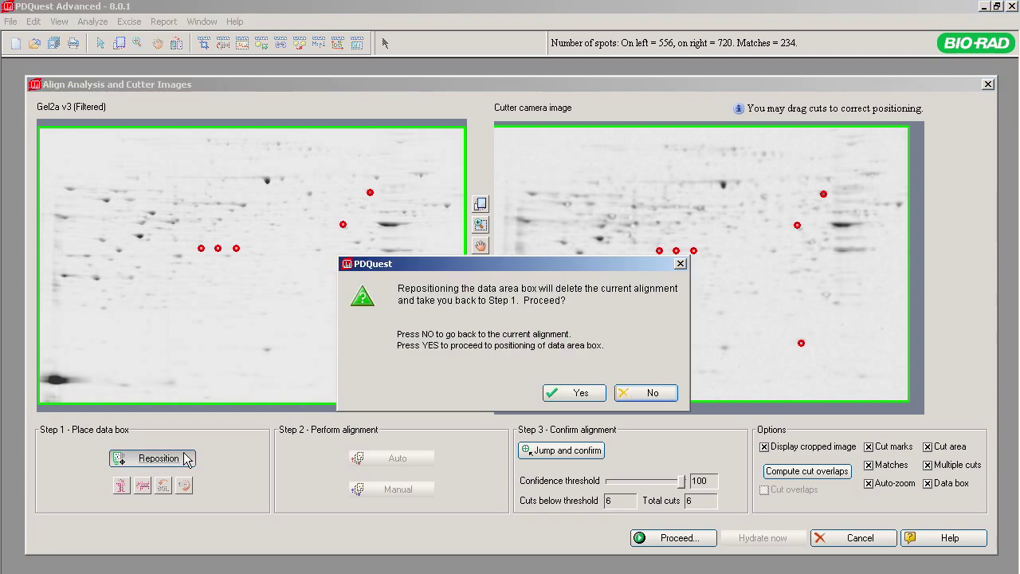
{"action": "left_click", "coordinate": [550, 394]}
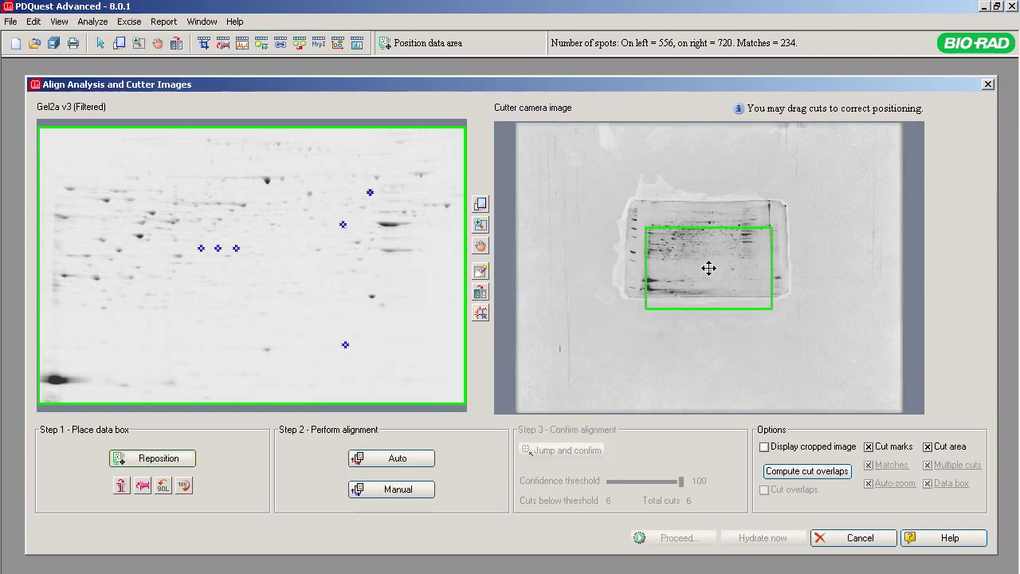
Step: Zoom onto the gel, move the green data box to frame it, and rerun auto-alignment
{"action": "left_click", "coordinate": [483, 226]}
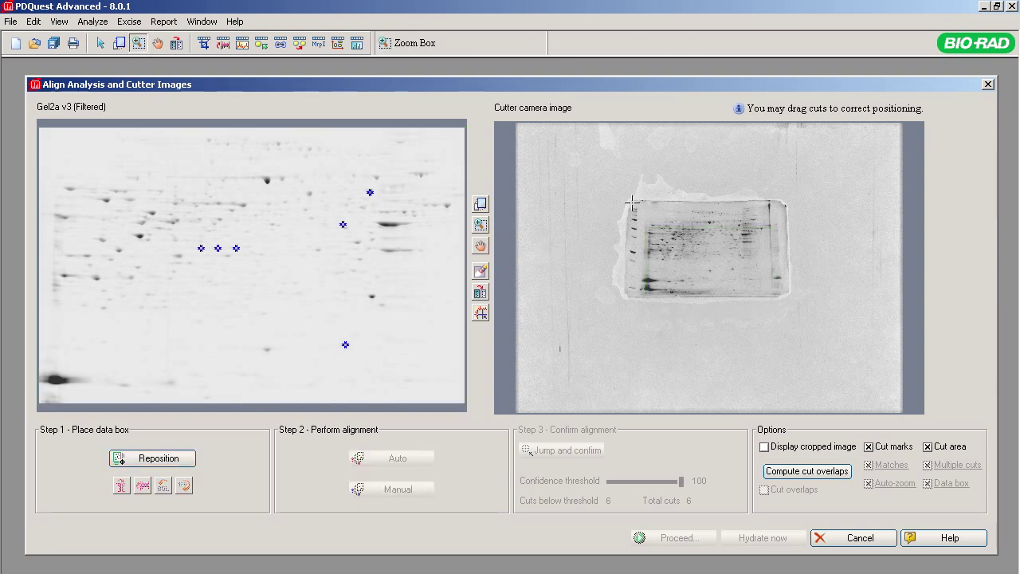
{"action": "left_click_drag", "start_coordinate": [632, 202], "coordinate": [786, 302]}
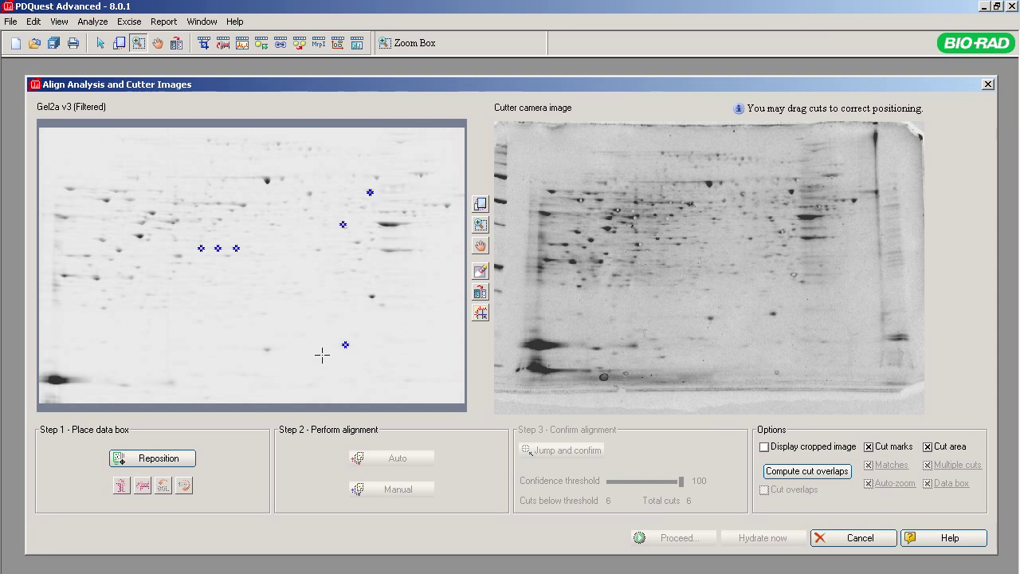
{"action": "left_click", "coordinate": [158, 458]}
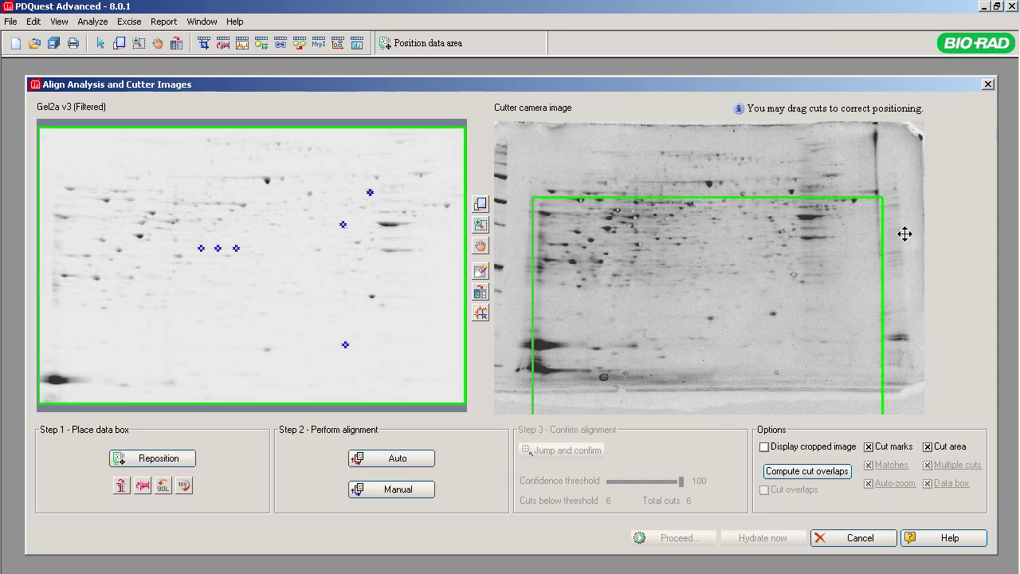
{"action": "left_click_drag", "start_coordinate": [856, 253], "coordinate": [838, 188]}
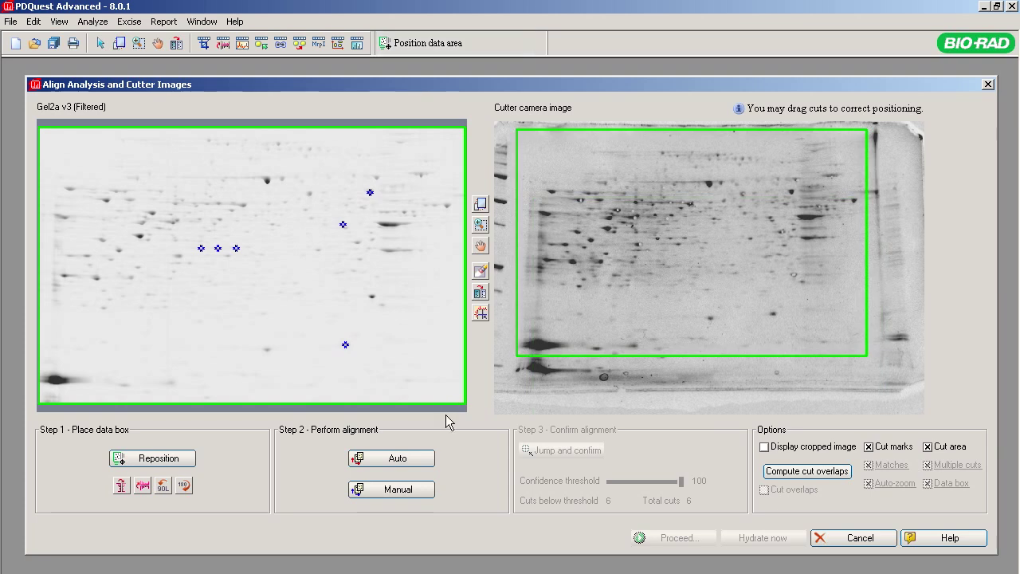
{"action": "left_click", "coordinate": [397, 458]}
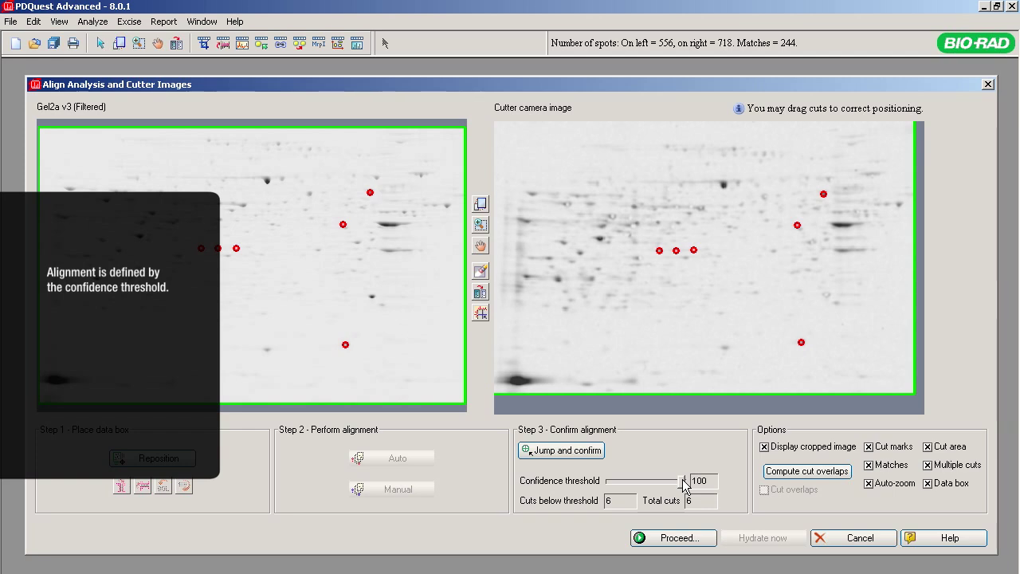
Step: Lower the confidence threshold to 77 and jump to the first low-confidence cut
{"action": "left_click_drag", "start_coordinate": [683, 482], "coordinate": [667, 480]}
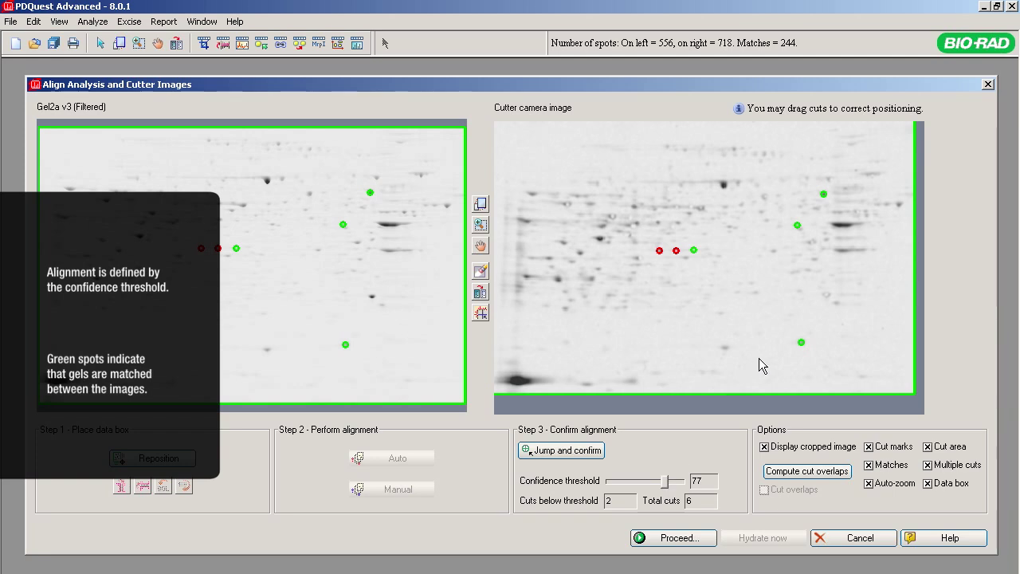
{"action": "left_click", "coordinate": [571, 451]}
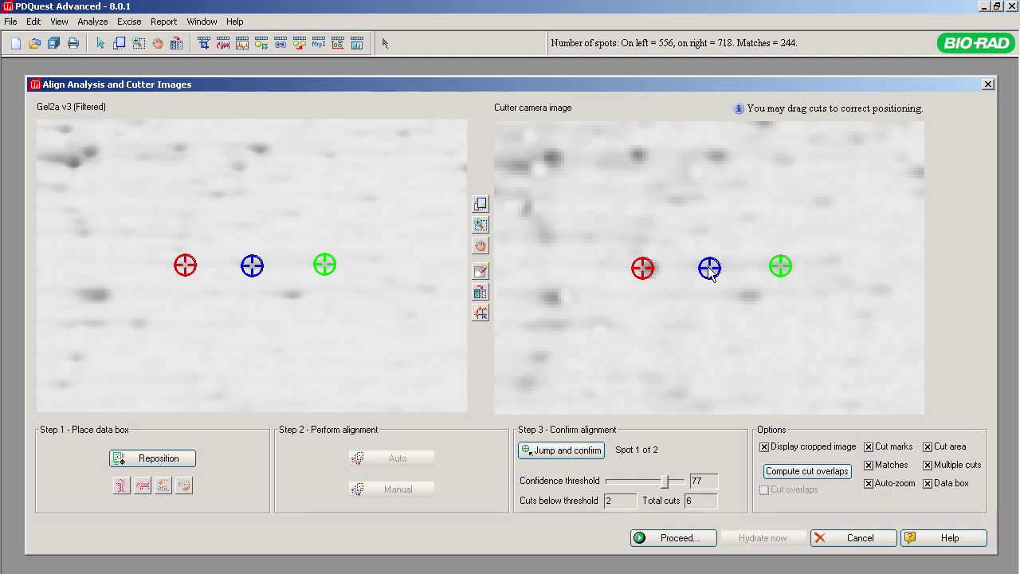
Step: Drag that cut's blue mark onto its spot, zooming in to place it precisely
{"action": "mouse_move", "coordinate": [710, 268]}
{"action": "left_click_drag", "start_coordinate": [707, 268], "coordinate": [701, 268]}
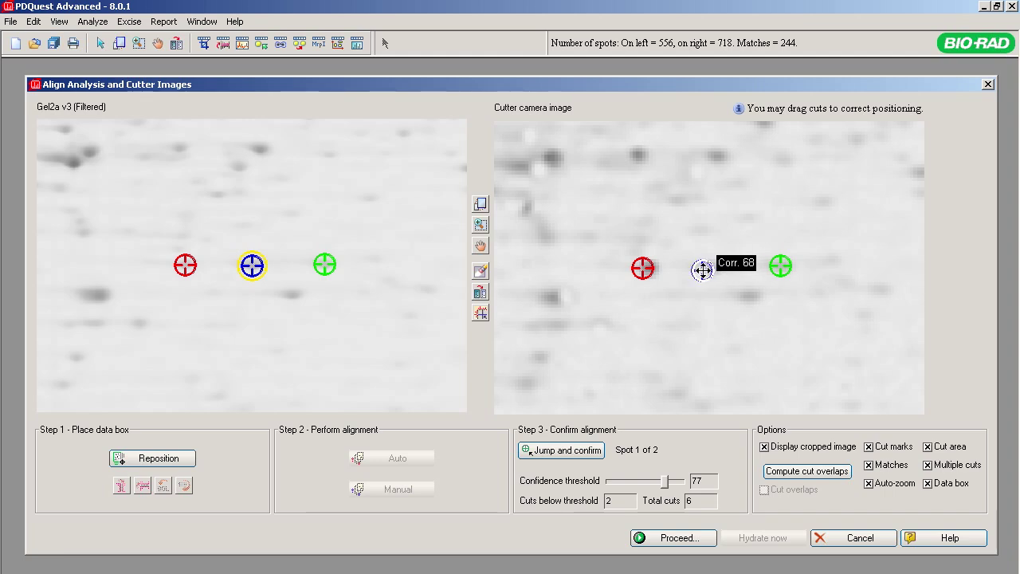
{"action": "left_click_drag", "start_coordinate": [702, 269], "coordinate": [702, 270]}
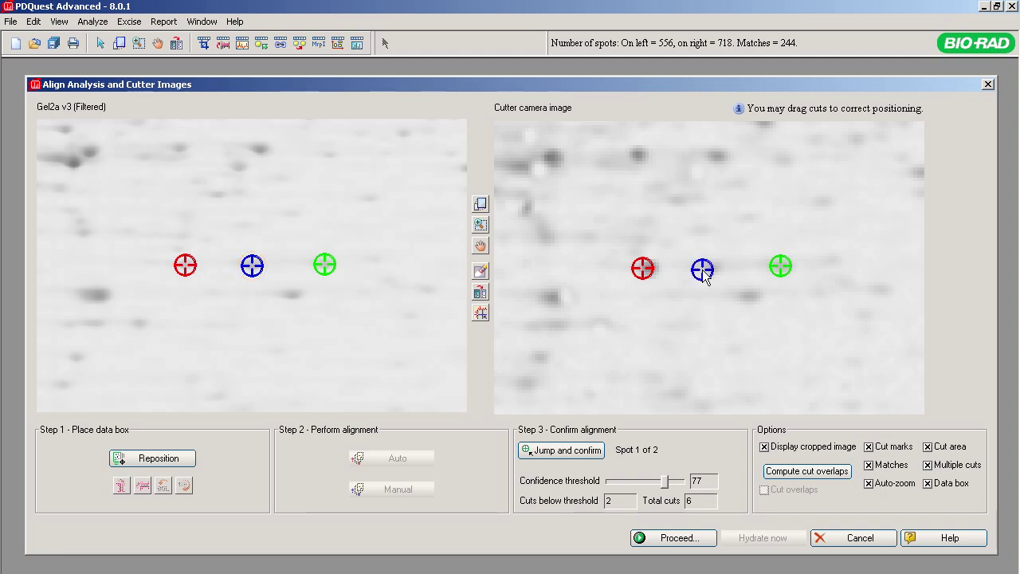
{"action": "left_click", "coordinate": [480, 224]}
{"action": "left_click_drag", "start_coordinate": [669, 239], "coordinate": [755, 330]}
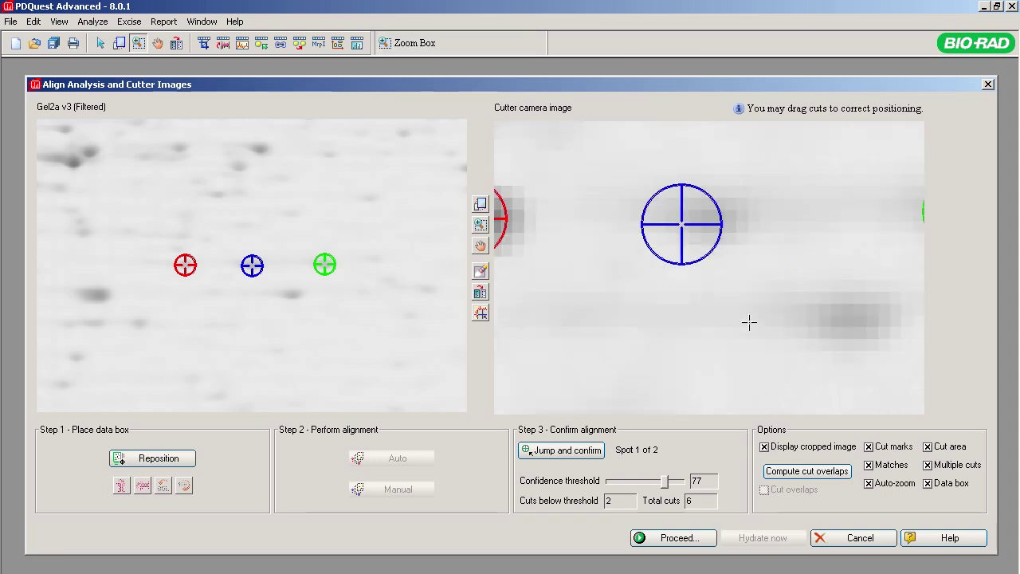
{"action": "left_click_drag", "start_coordinate": [682, 225], "coordinate": [689, 226]}
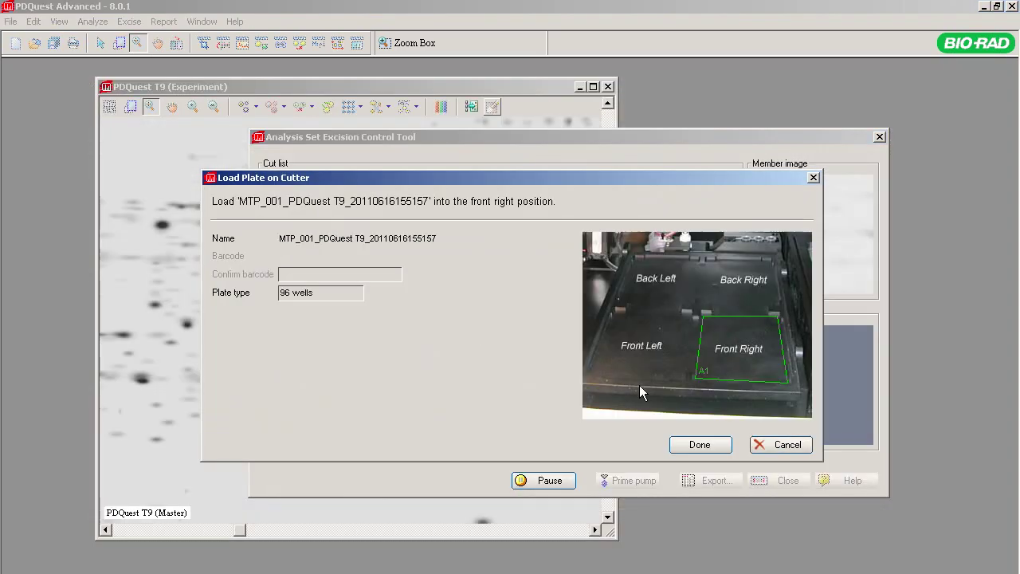
Step: Cut the six spots into wells A01–A06, then continue past the confirmation image prompt
{"action": "left_click", "coordinate": [690, 446]}
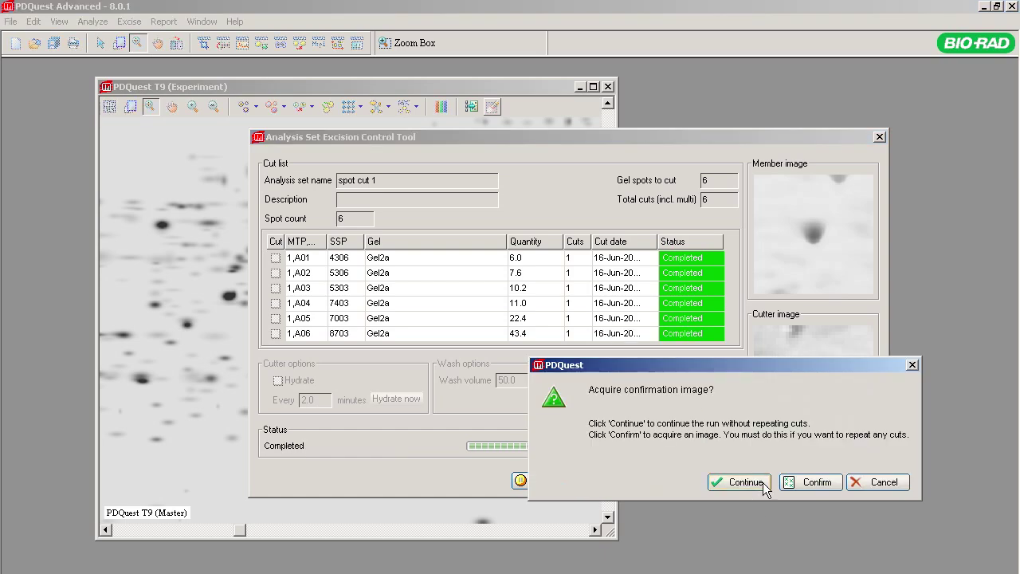
{"action": "left_click", "coordinate": [816, 484]}
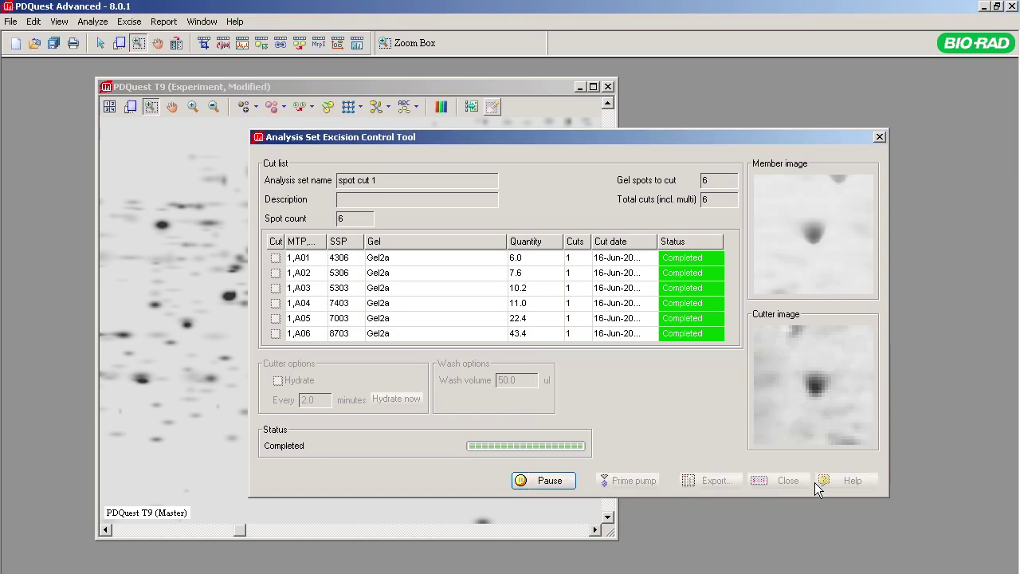